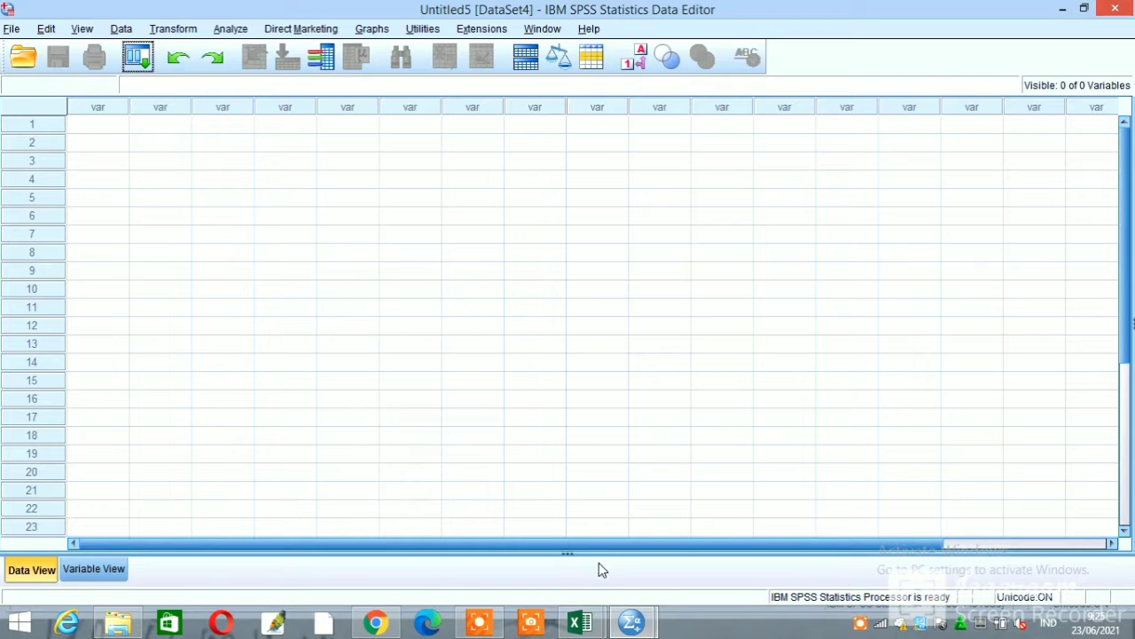
# - Switch to the Excel workbook Bahan 1 and copy the citizenship, Participation and Democracy values in B3:D7
pyautogui.moveTo(637, 625)
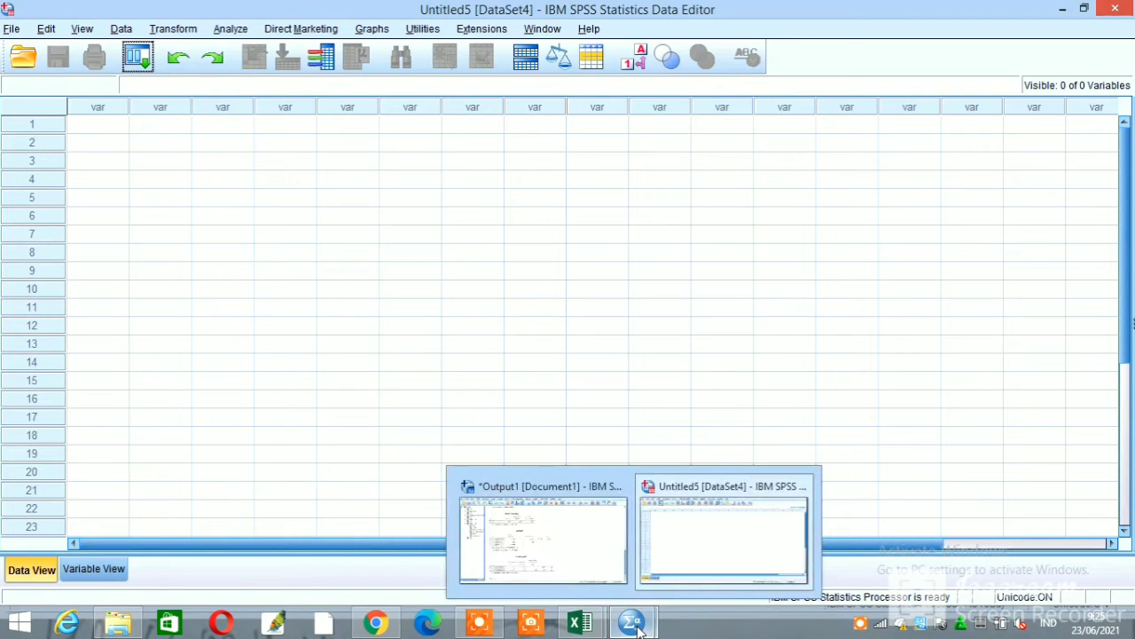
pyautogui.moveTo(580, 622)
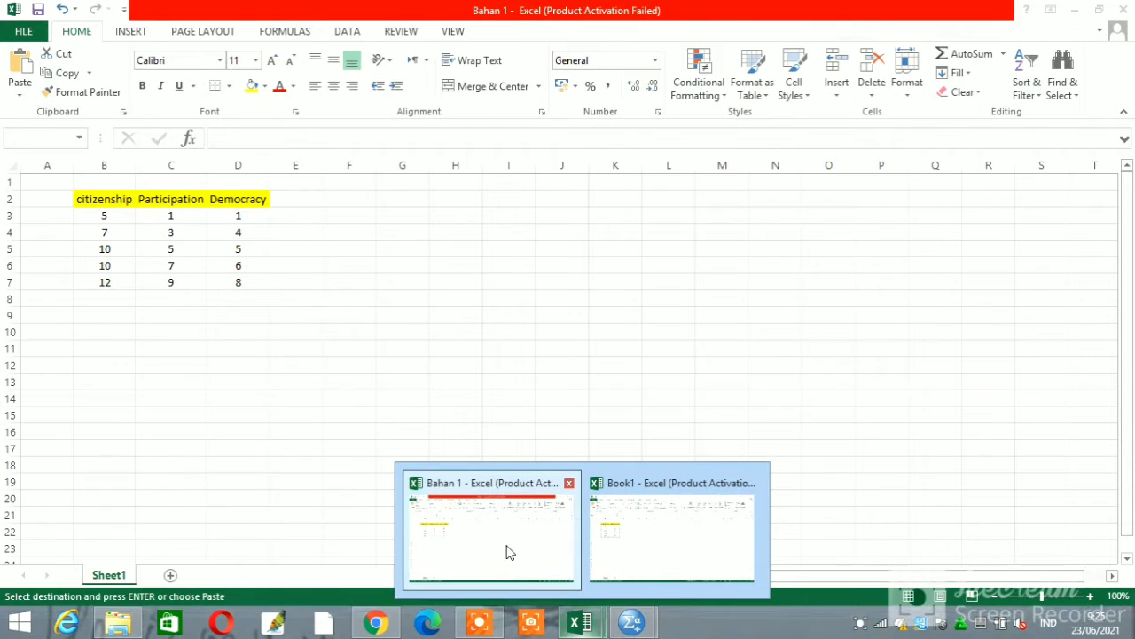
pyautogui.click(509, 552)
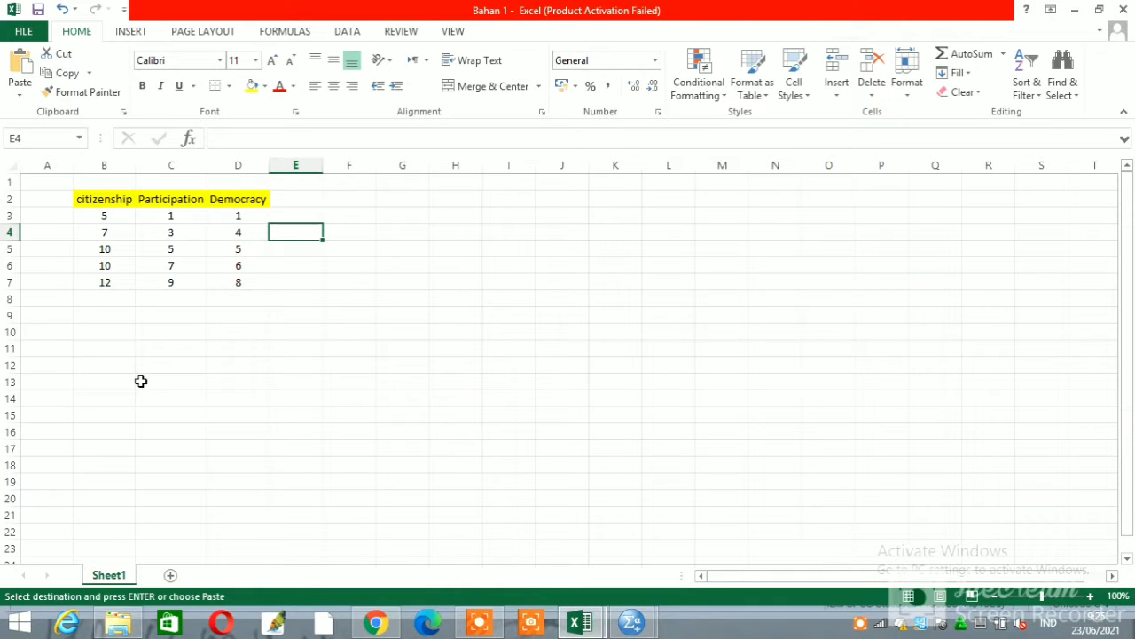
pyautogui.click(105, 217)
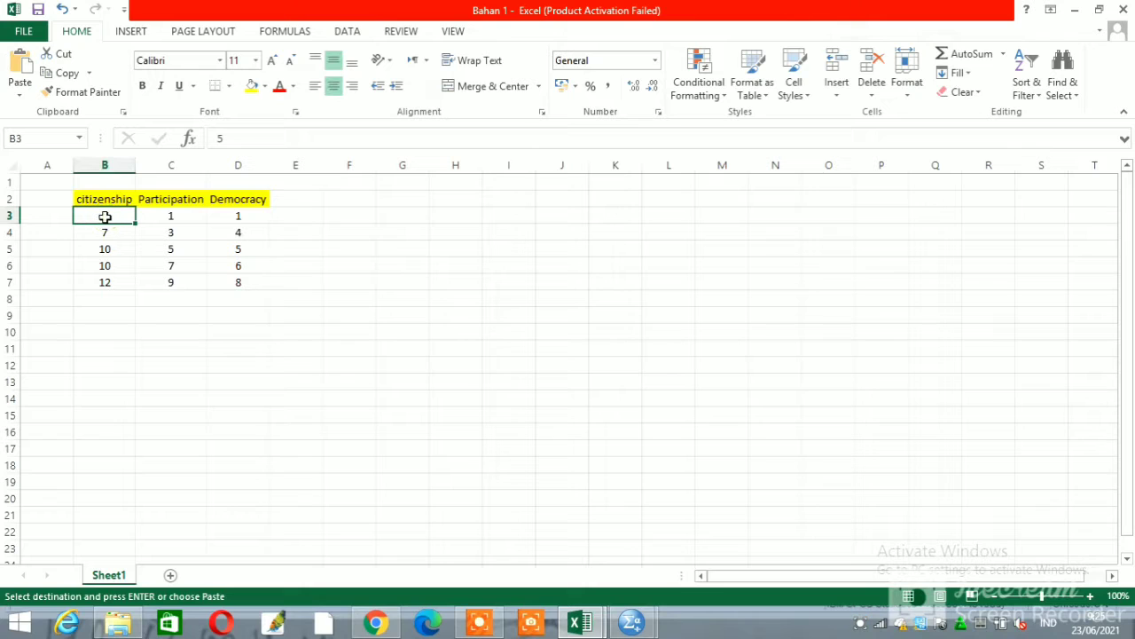
pyautogui.hotkey('shift', 'Right')
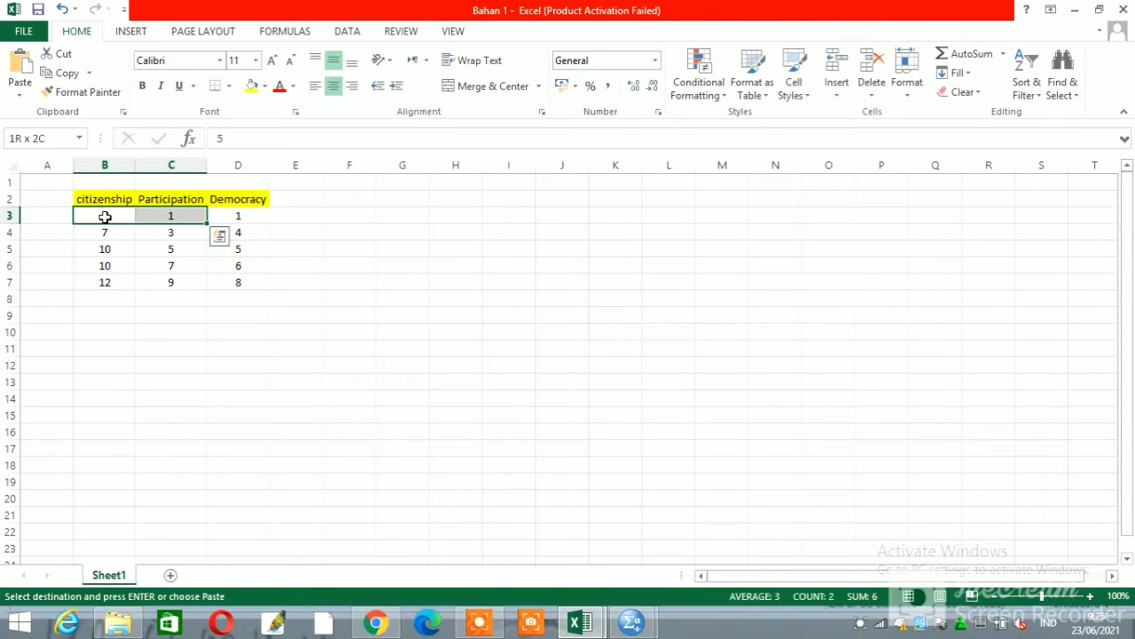
pyautogui.hotkey('shift', 'Right')
pyautogui.hotkey('shift', 'Down')
pyautogui.hotkey('shift', 'Down')
pyautogui.hotkey('shift', 'Down')
pyautogui.hotkey('shift', 'Down')
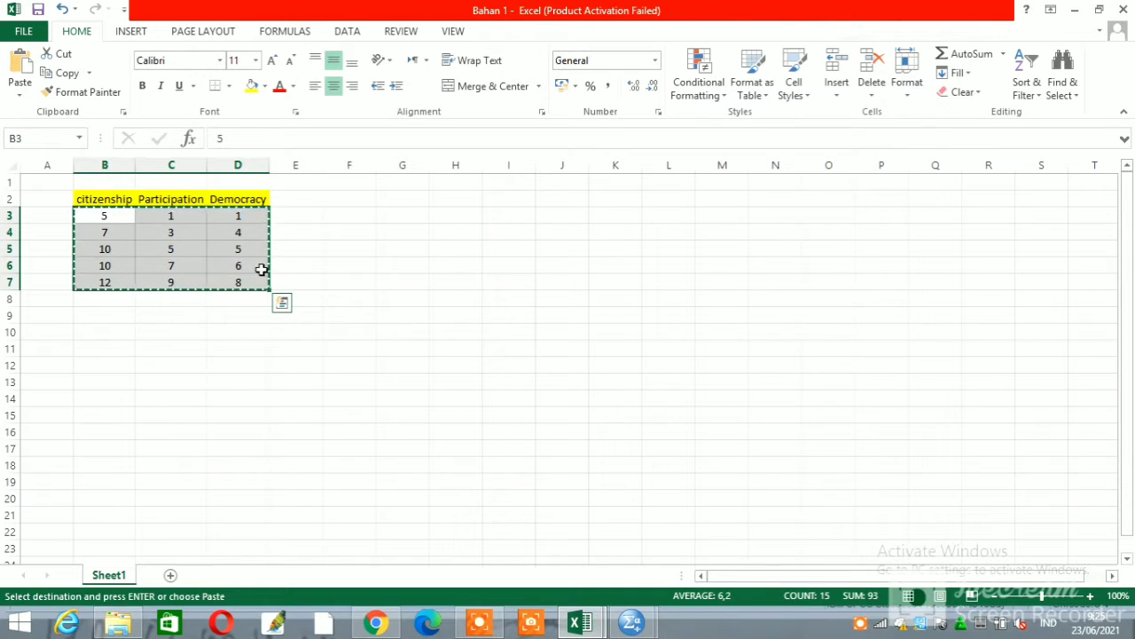
# - Switch to the empty SPSS data editor and paste the copied rows from case 1: 5/1/1, 7/3/4, 10/5/5, 10/7/6, 12/9/8
pyautogui.moveTo(633, 618)
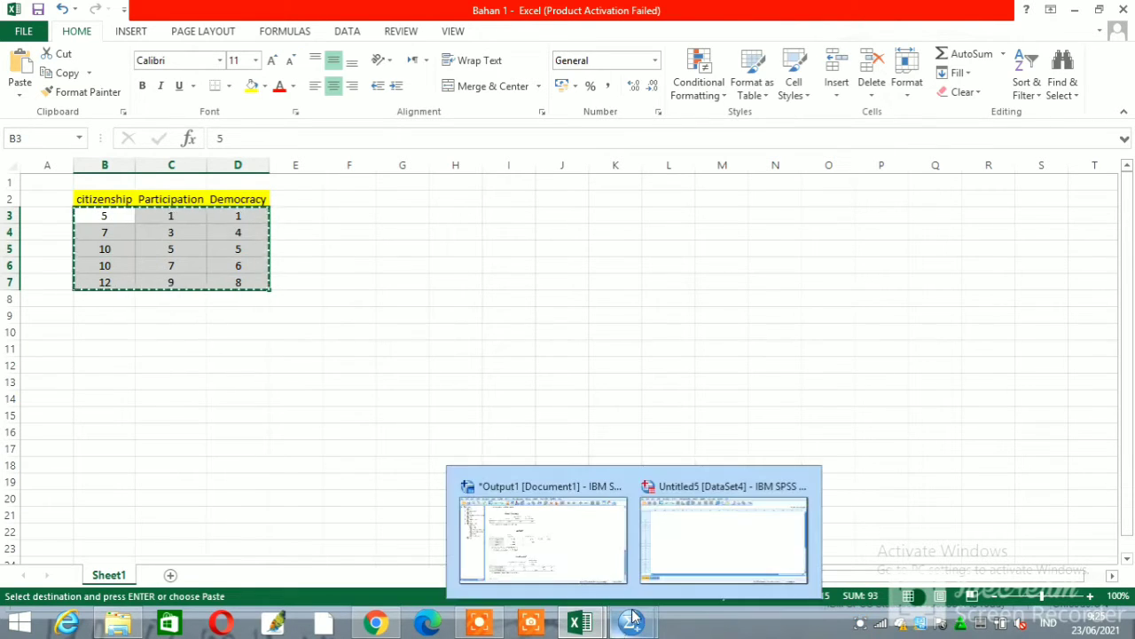
pyautogui.click(689, 557)
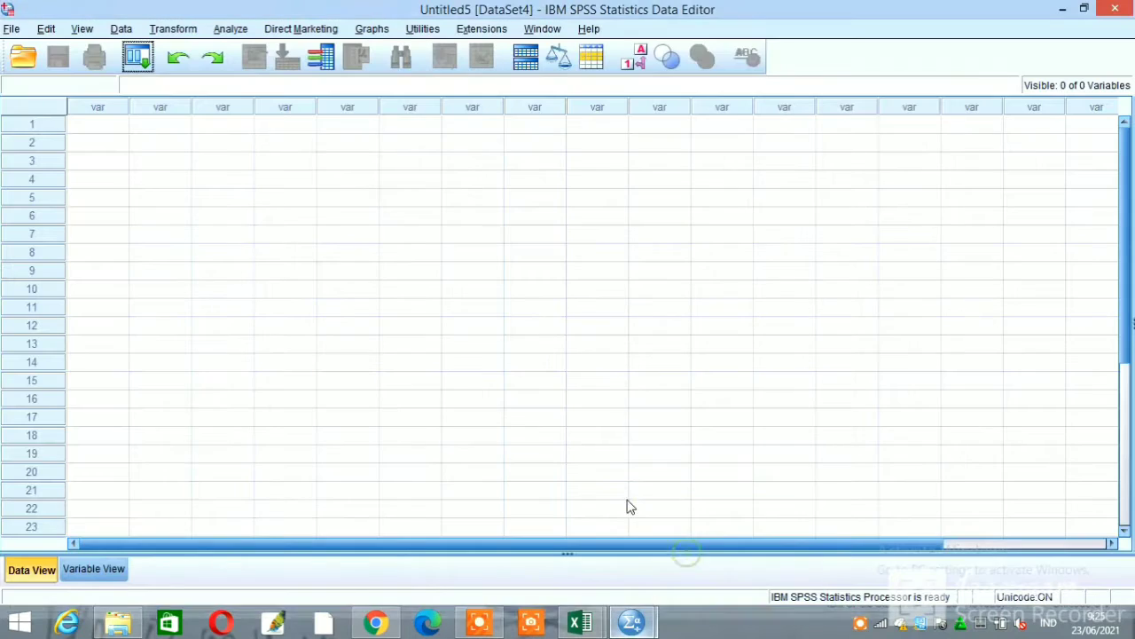
pyautogui.click(113, 130)
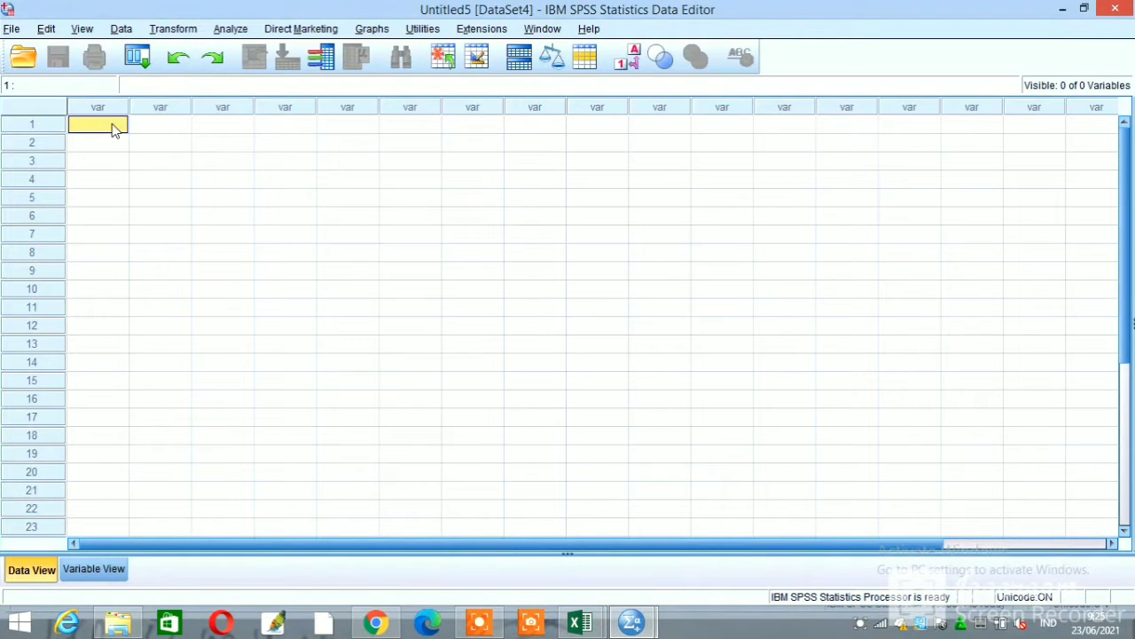
pyautogui.write('9,00\t1,00\t1,00 7,00\t3,00\t4,00 10,00\t5,00\t5,00 10,00\t7,00\t6,00 12,00\t9,00\t8,00')
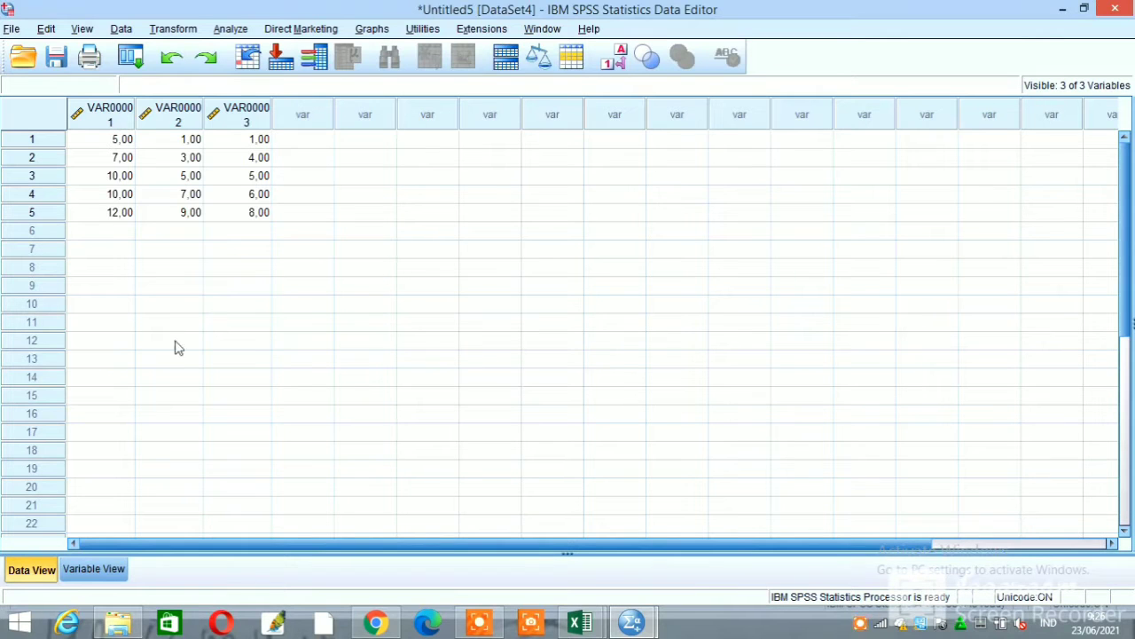
# - Rename the three variables VAR00001, VAR00002 and VAR00003 as X, Y and Z
pyautogui.click(123, 575)
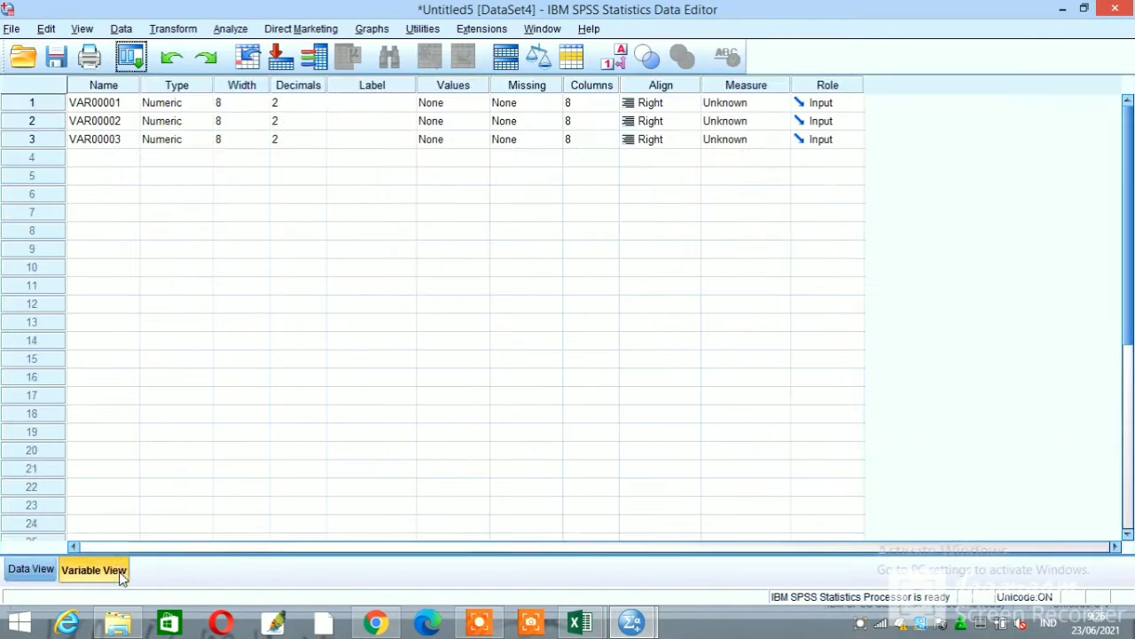
pyautogui.click(100, 104)
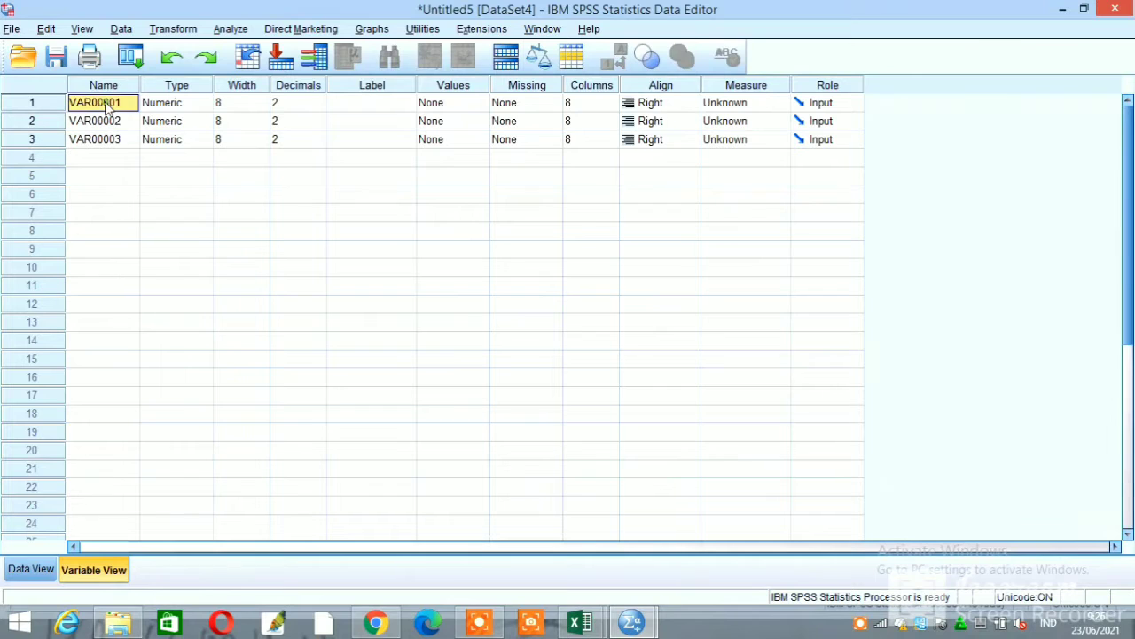
pyautogui.click(103, 103)
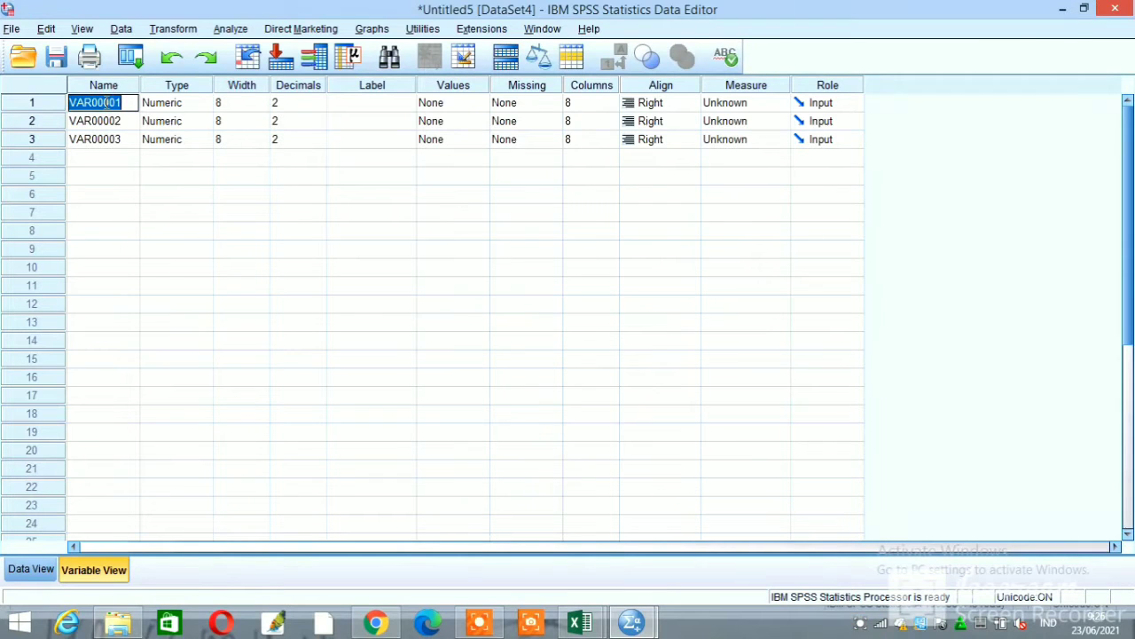
pyautogui.write('X')
pyautogui.click(103, 120)
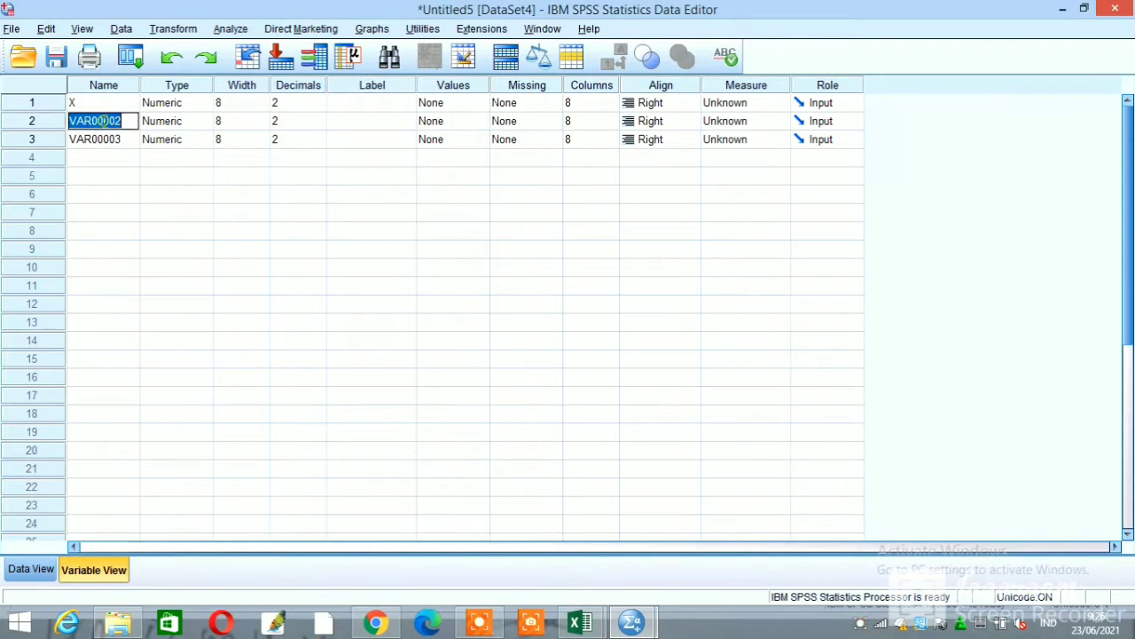
pyautogui.write('Y')
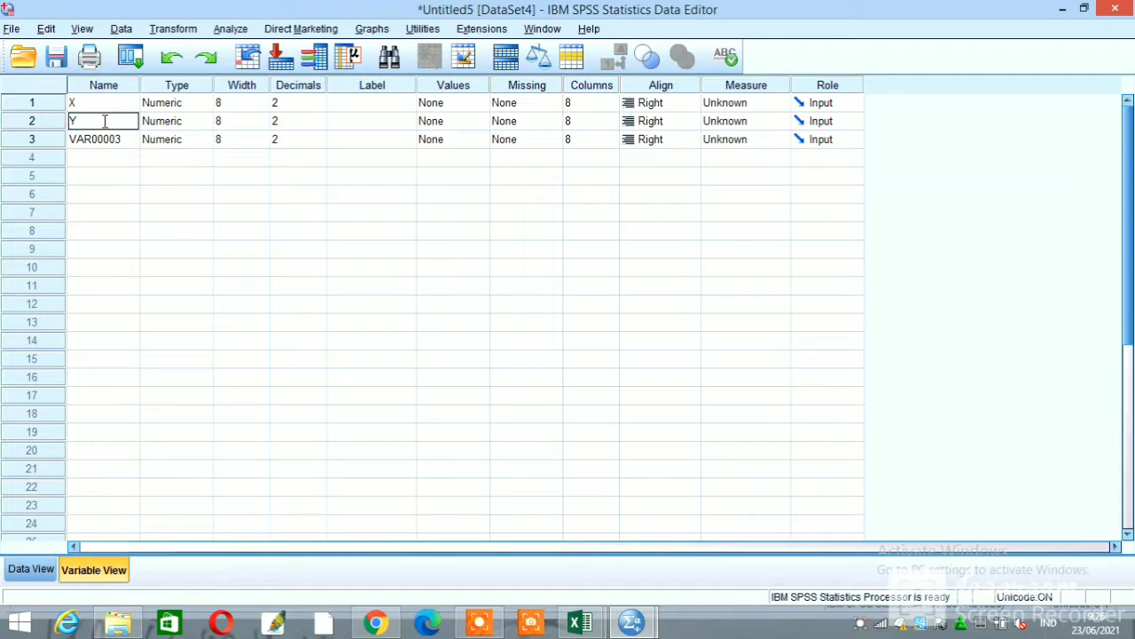
pyautogui.click(100, 139)
pyautogui.click(99, 139)
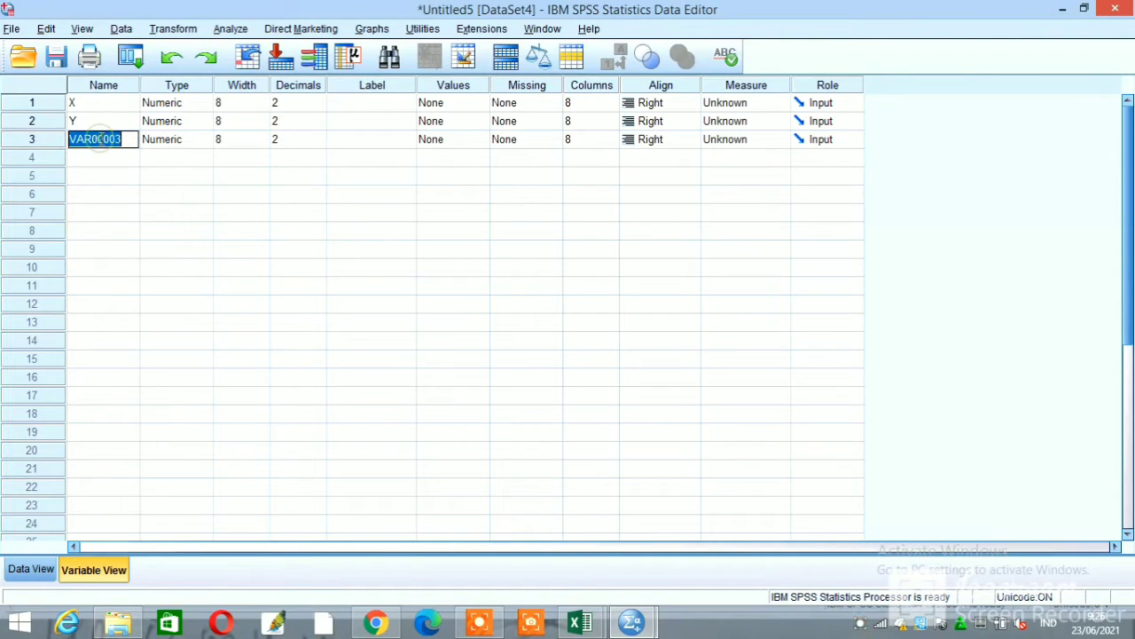
pyautogui.write('Z')
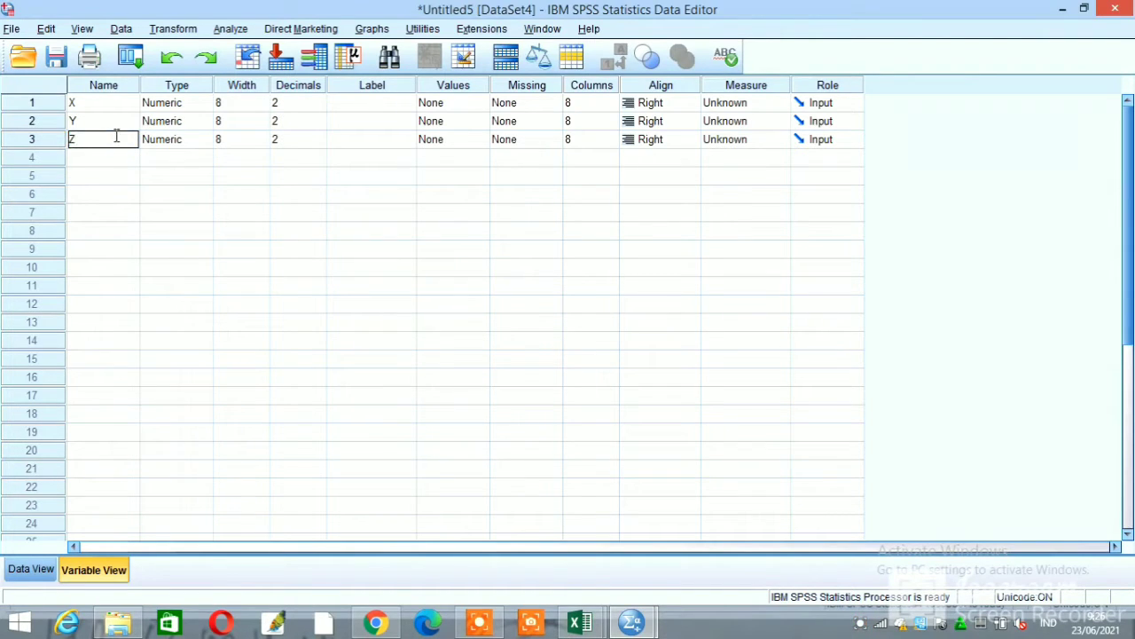
# - Set the number of decimals to 0 for variables X, Y and Z
pyautogui.click(278, 104)
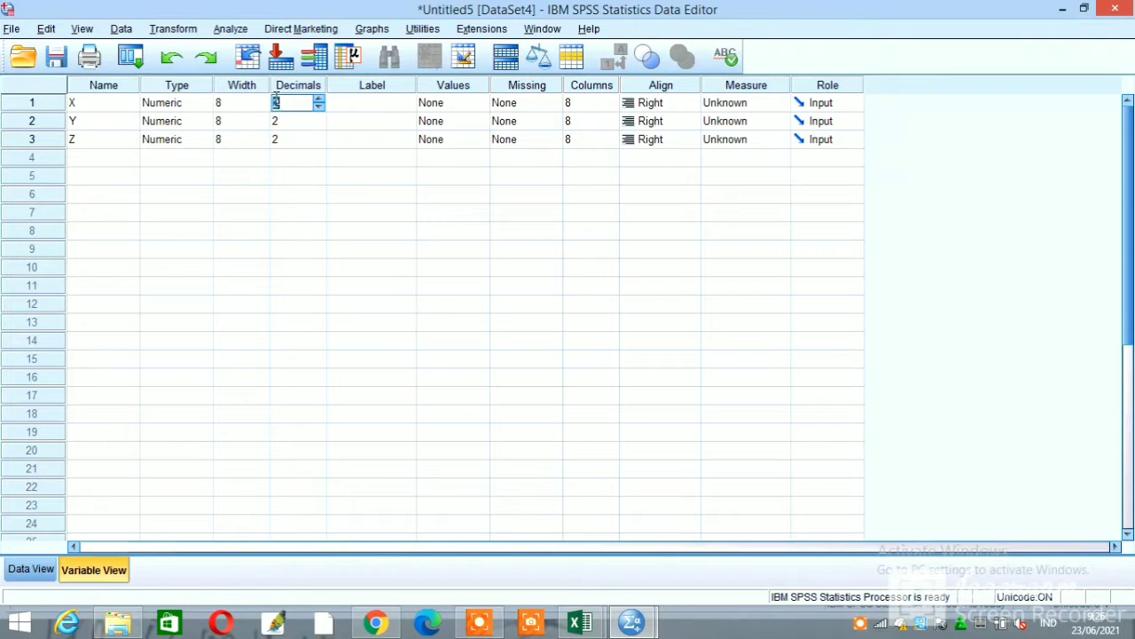
pyautogui.write('0')
pyautogui.click(278, 124)
pyautogui.write('0')
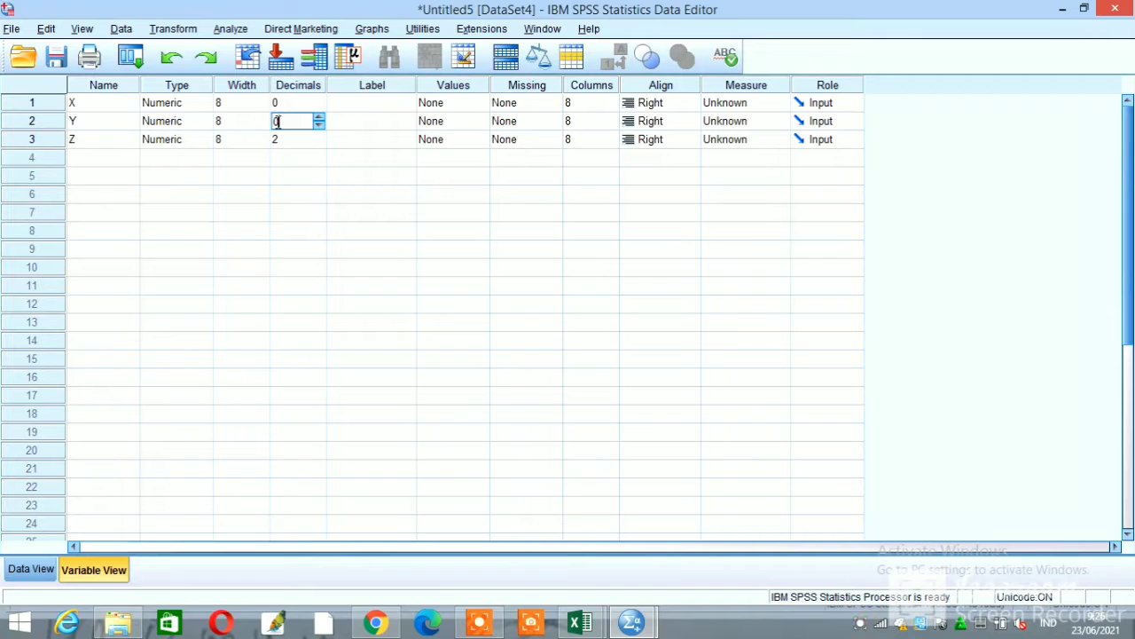
pyautogui.click(277, 140)
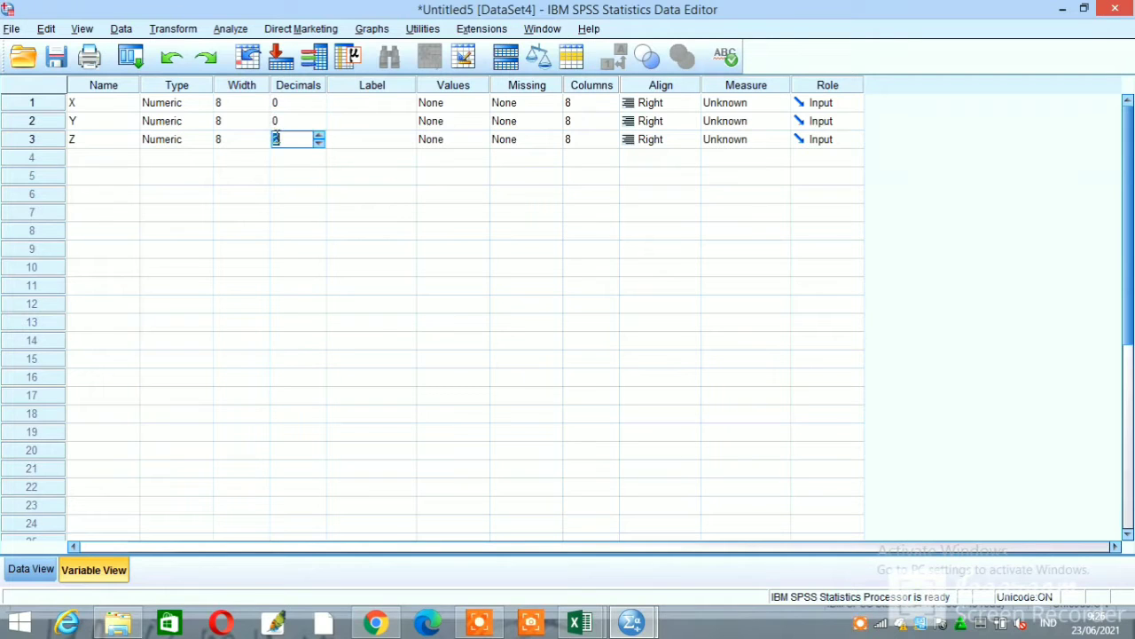
pyautogui.write('0')
# - Label variable X as CITIZENSHIP, Y as PARTICIPATION and Z as DEMOCRACY
pyautogui.click(357, 105)
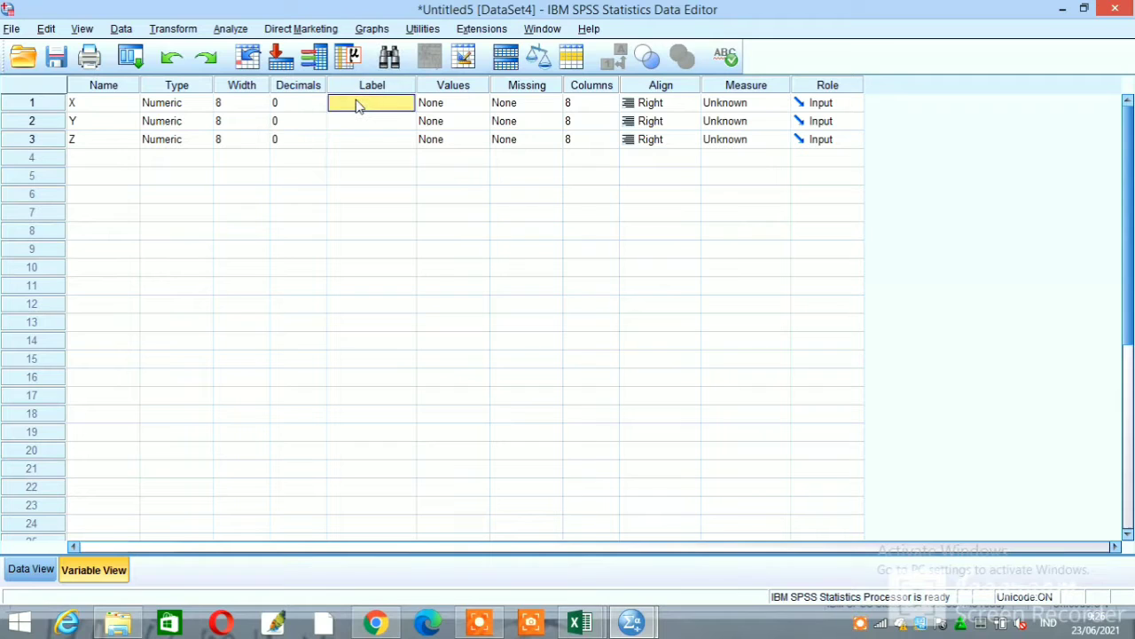
pyautogui.write('CIT')
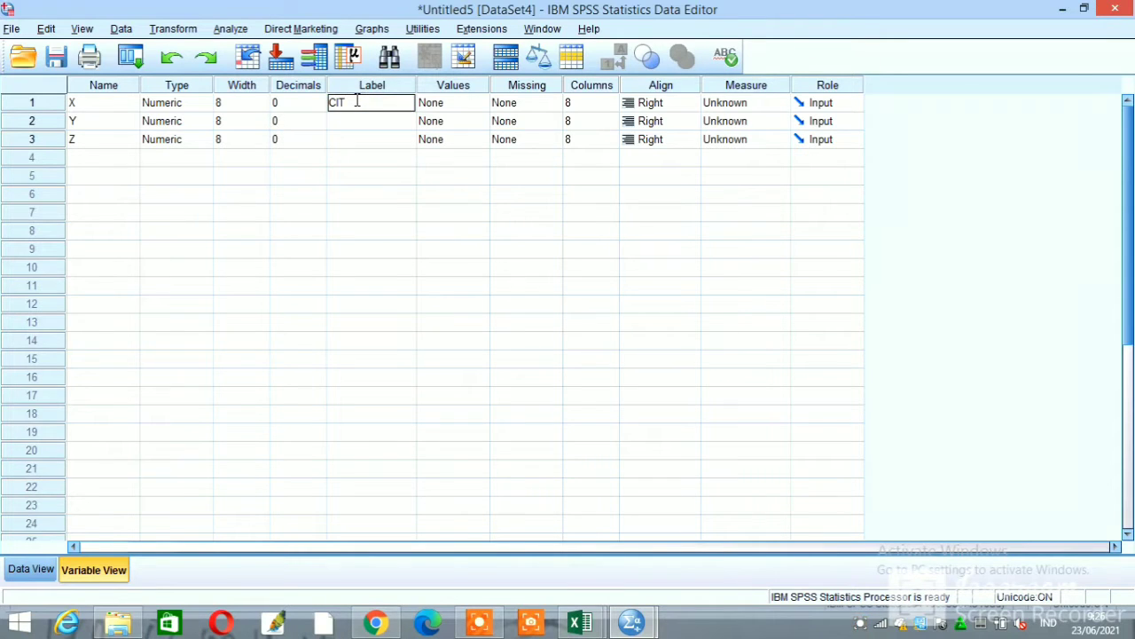
pyautogui.write('IZENSHIP')
pyautogui.click(358, 128)
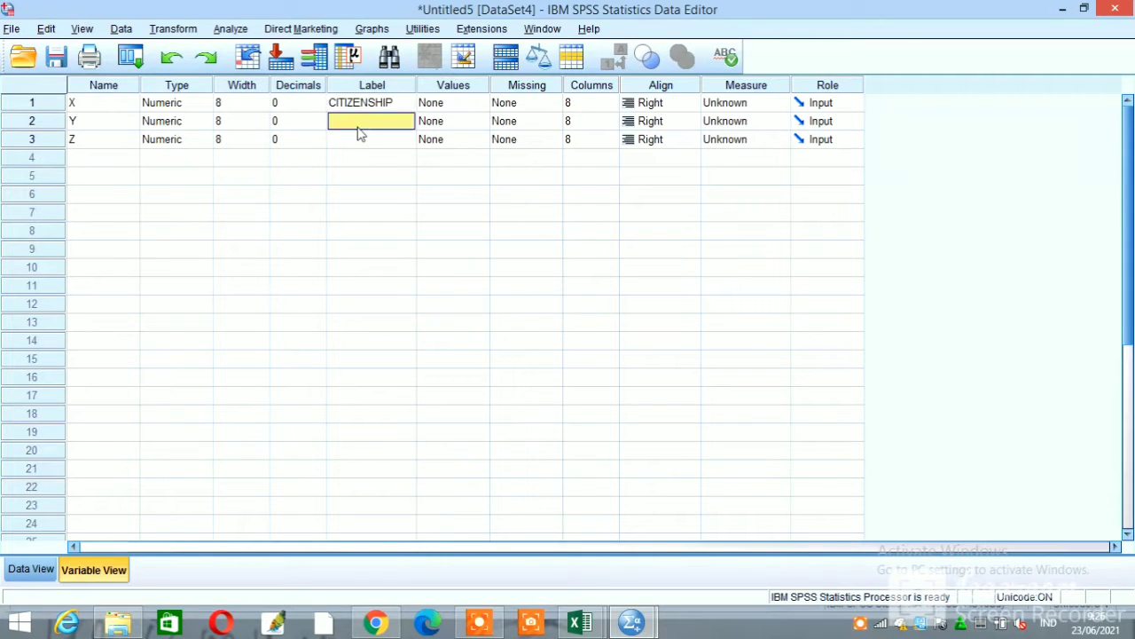
pyautogui.write('PART')
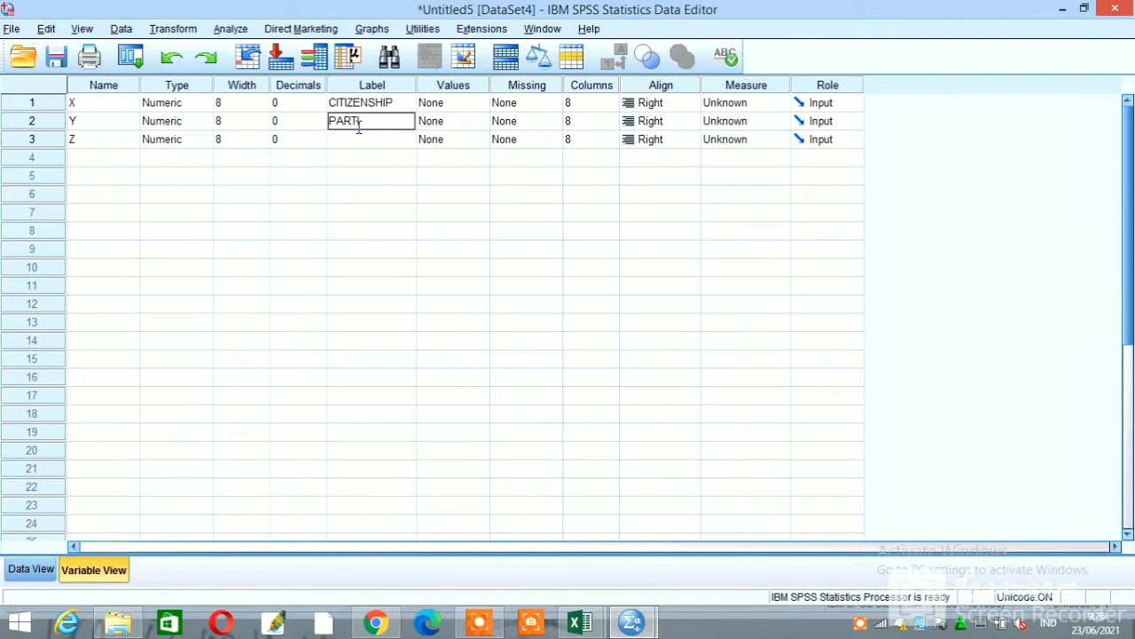
pyautogui.write('ICIPATION')
pyautogui.click(353, 142)
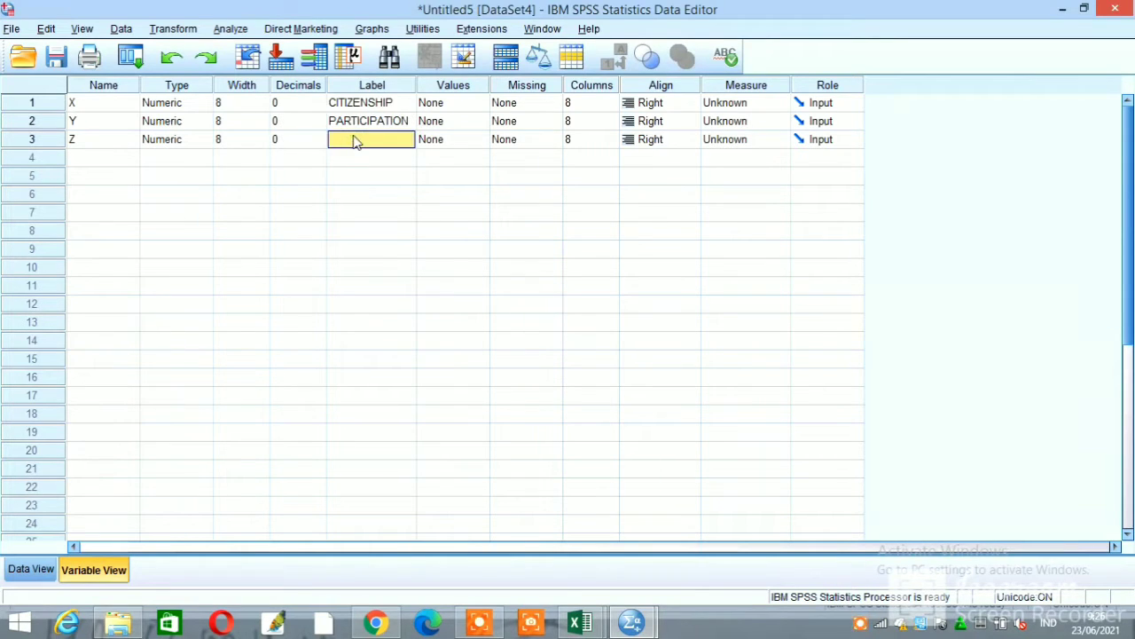
pyautogui.write('DE')
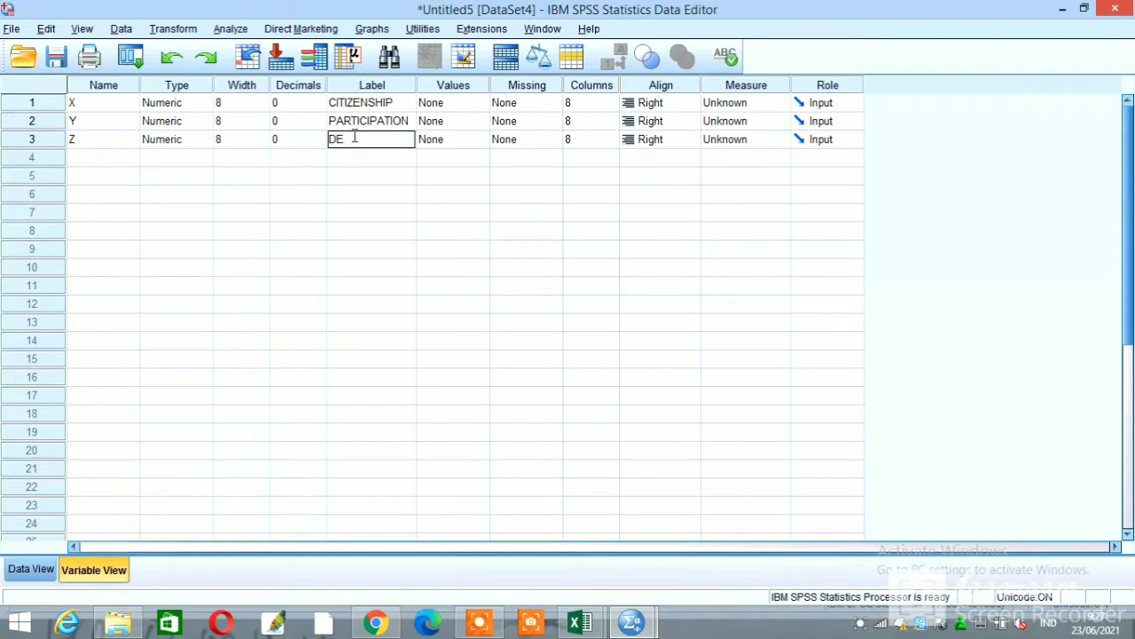
pyautogui.write('MOCRACY')
# - Return to the data and start a Linear Regression analysis with PARTICIPATION [Y] as the dependent variable
pyautogui.click(40, 570)
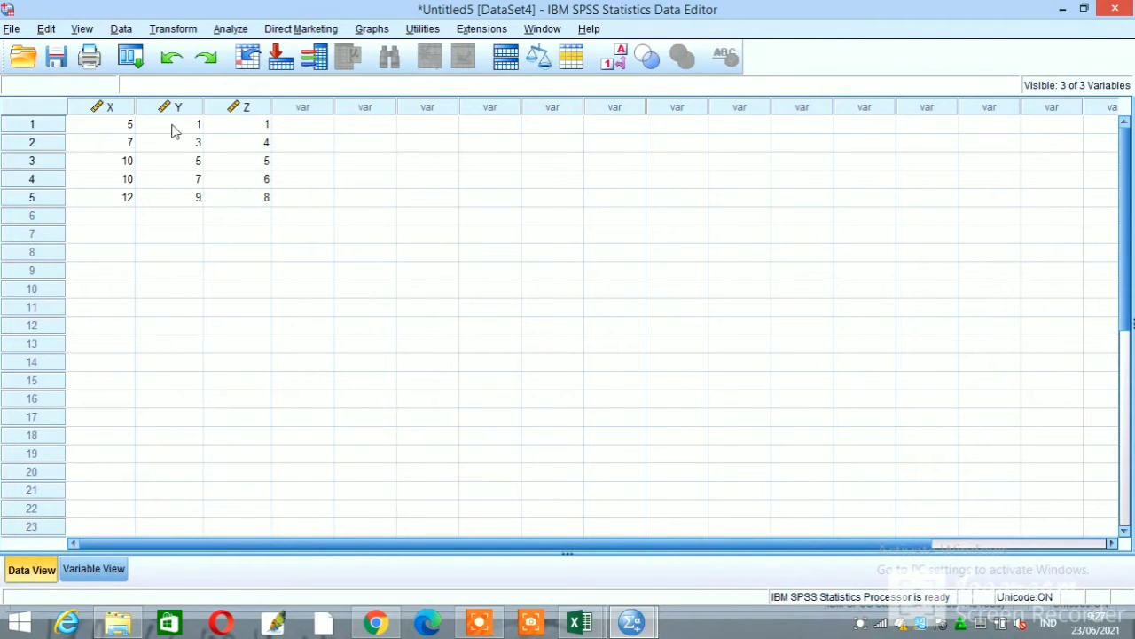
pyautogui.click(236, 34)
pyautogui.moveTo(348, 213)
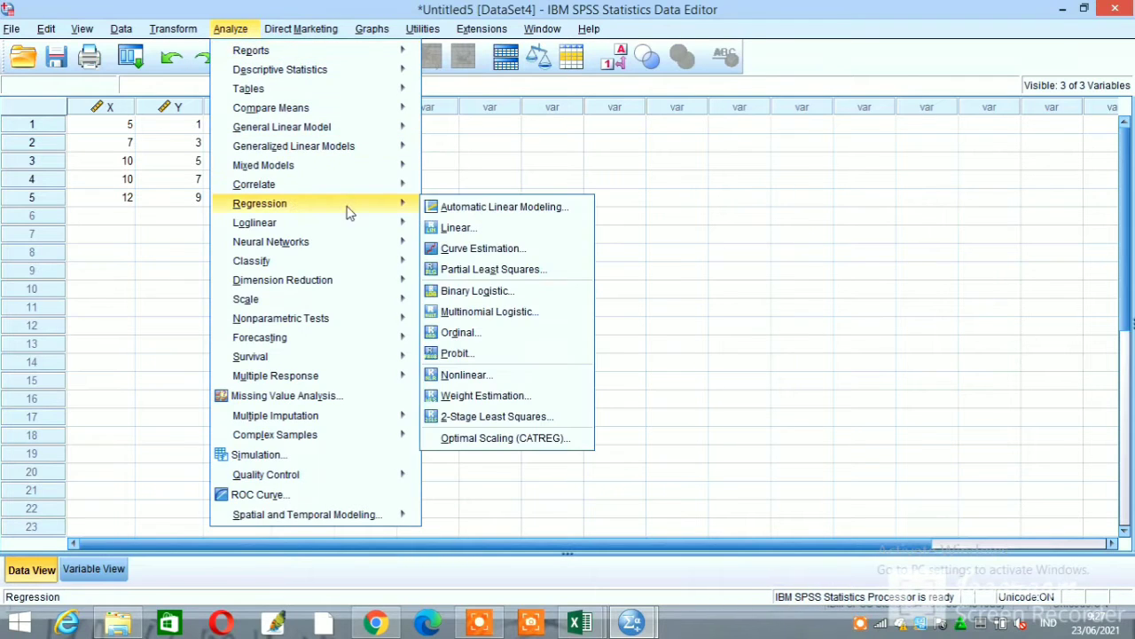
pyautogui.click(446, 229)
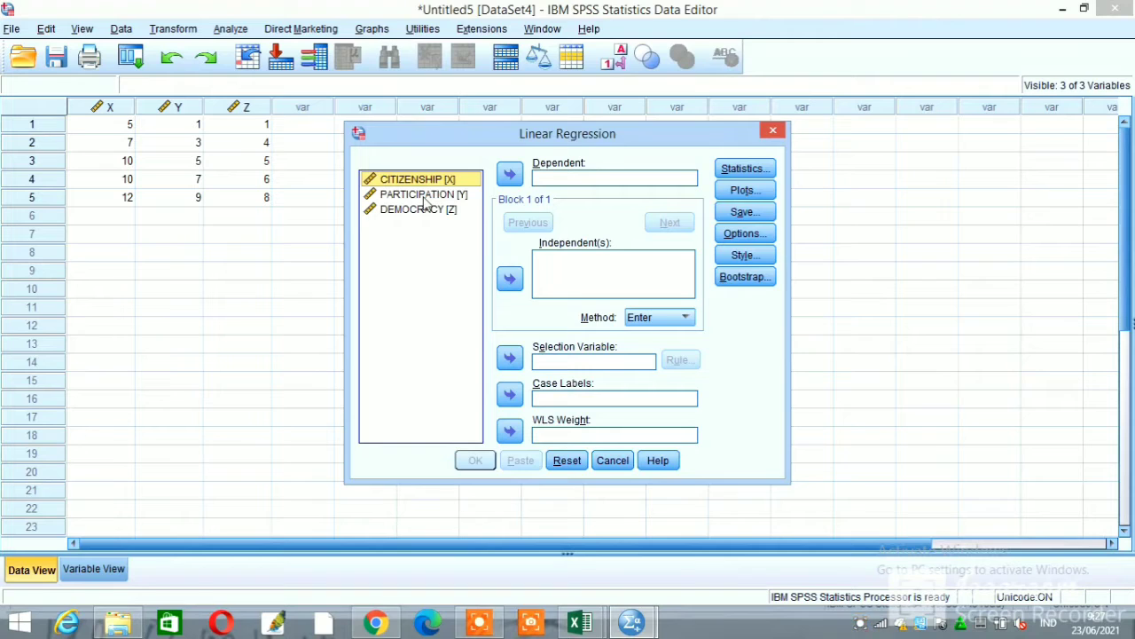
pyautogui.click(424, 195)
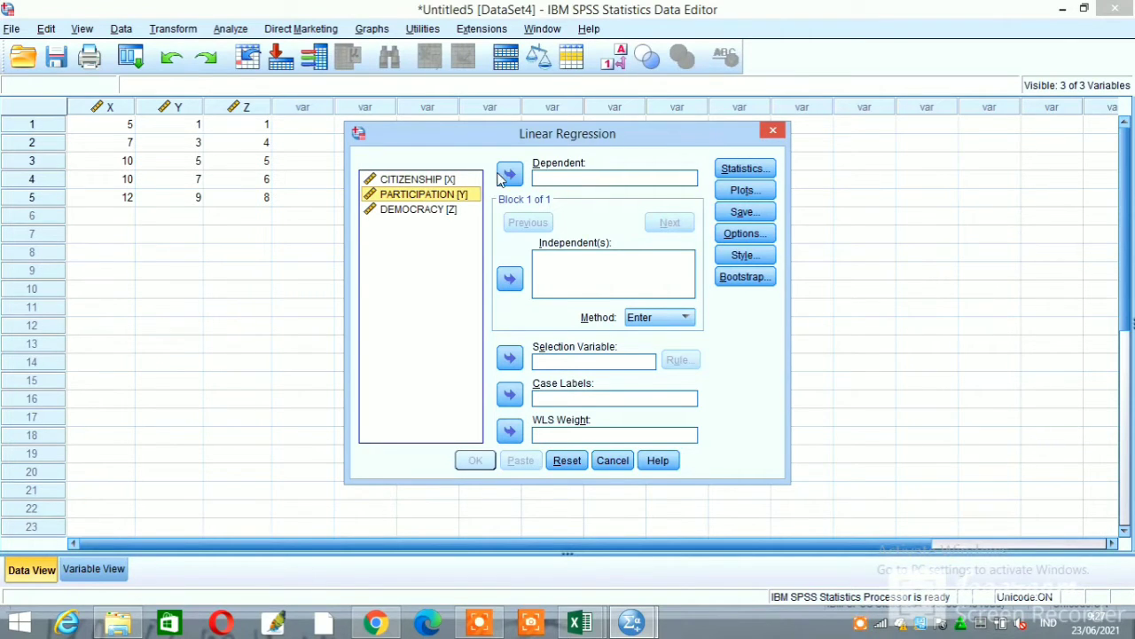
pyautogui.click(510, 174)
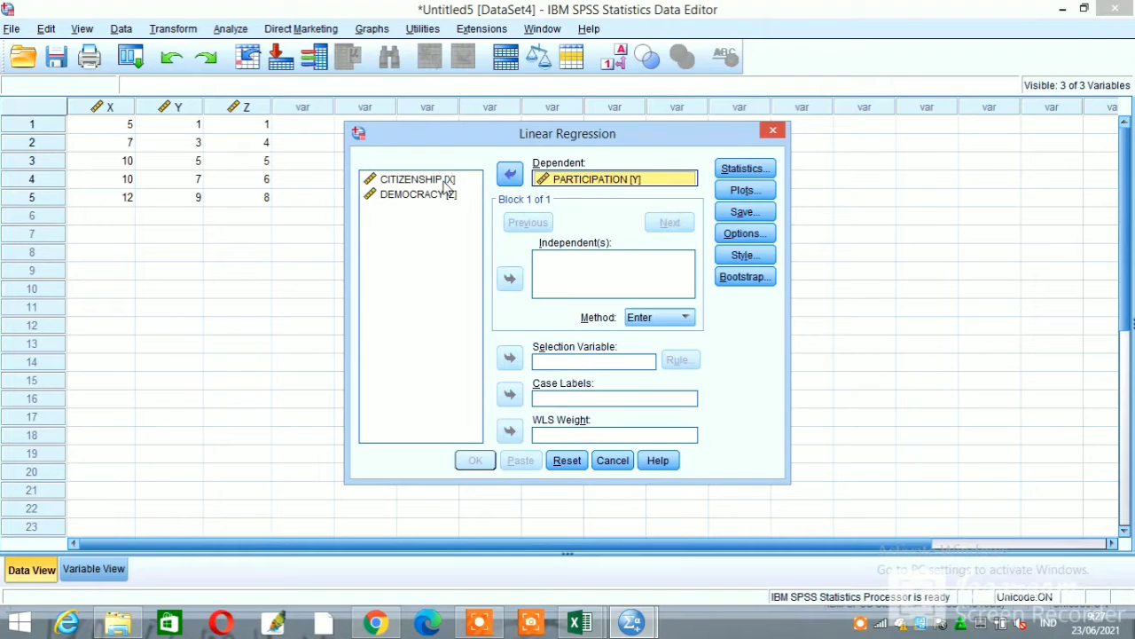
# - Add CITIZENSHIP [X] and DEMOCRACY [Z] as independent variables and run the regression with the Enter method
pyautogui.click(446, 182)
pyautogui.click(446, 182)
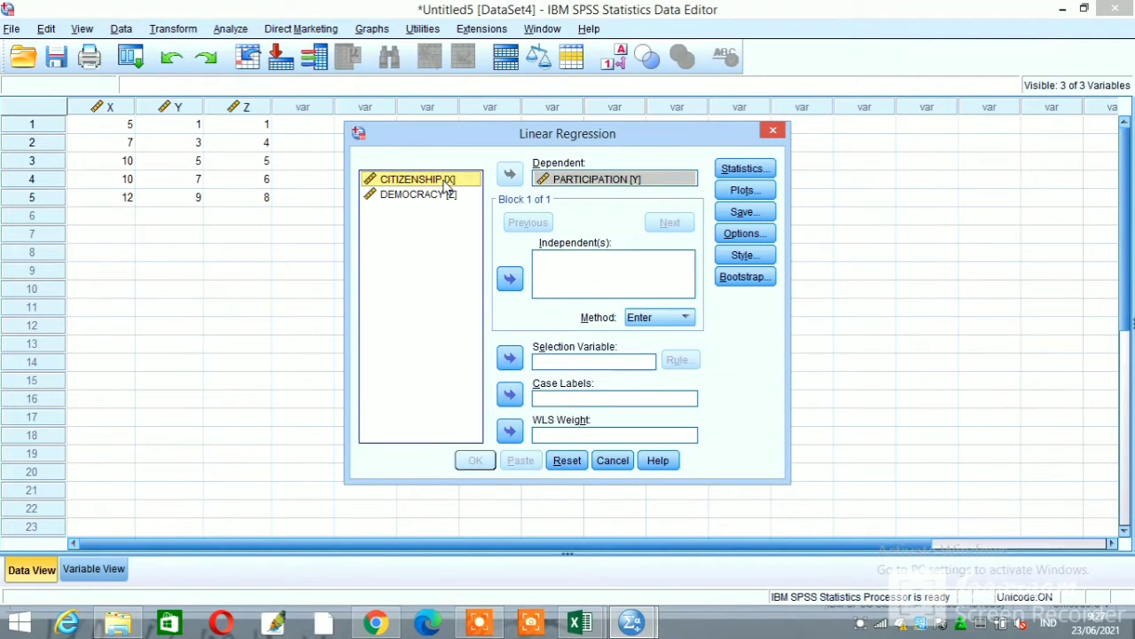
pyautogui.hotkey('shift', 'Down')
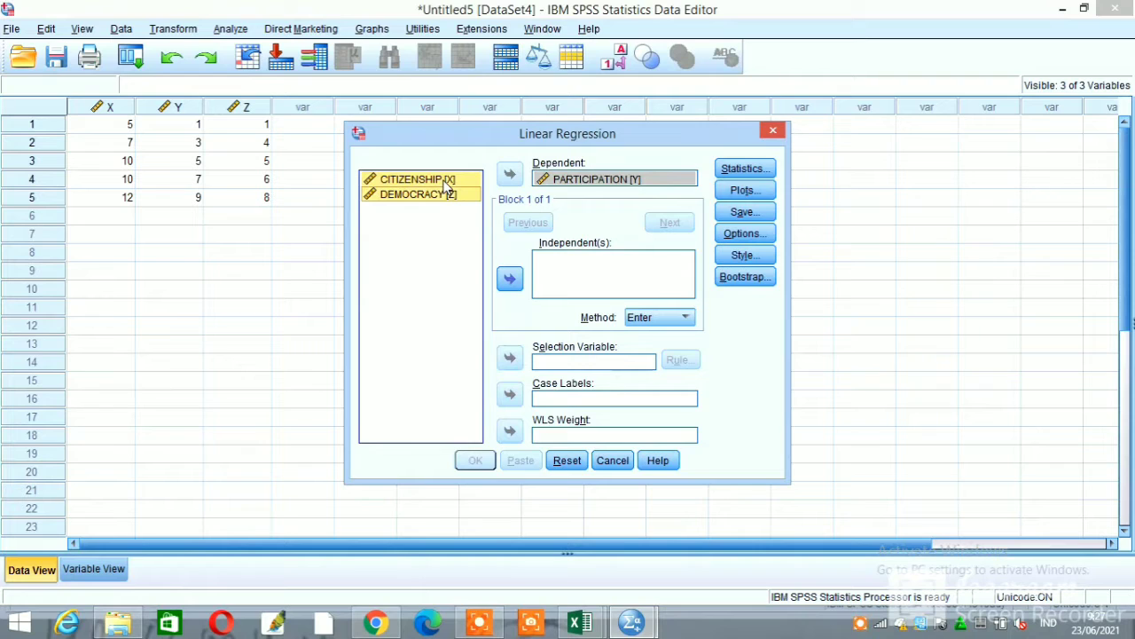
pyautogui.click(504, 277)
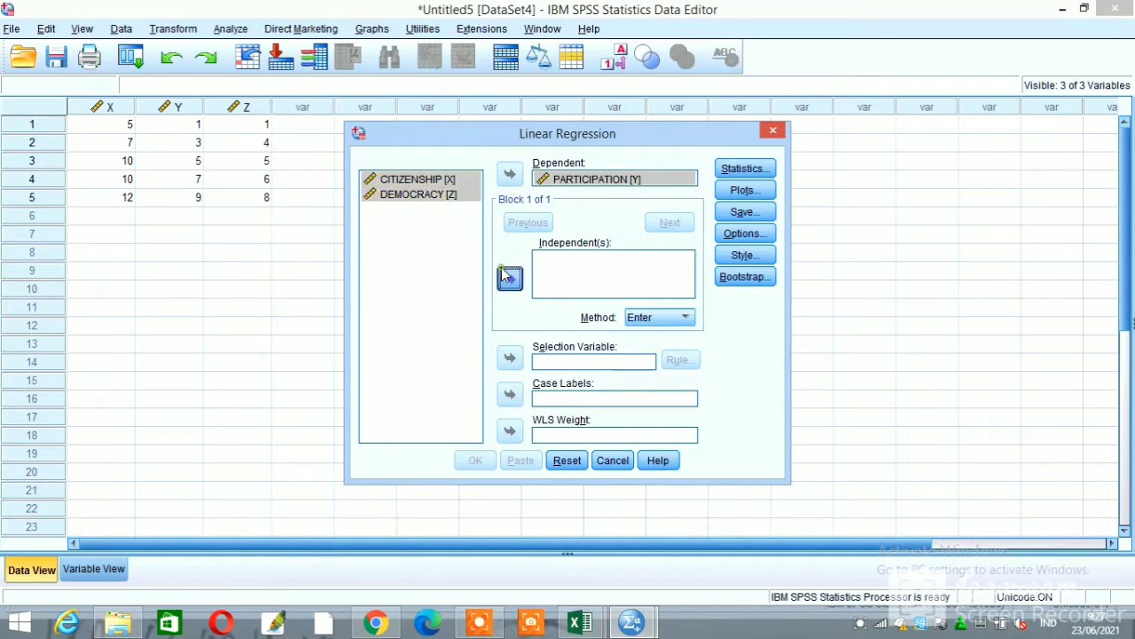
pyautogui.click(448, 271)
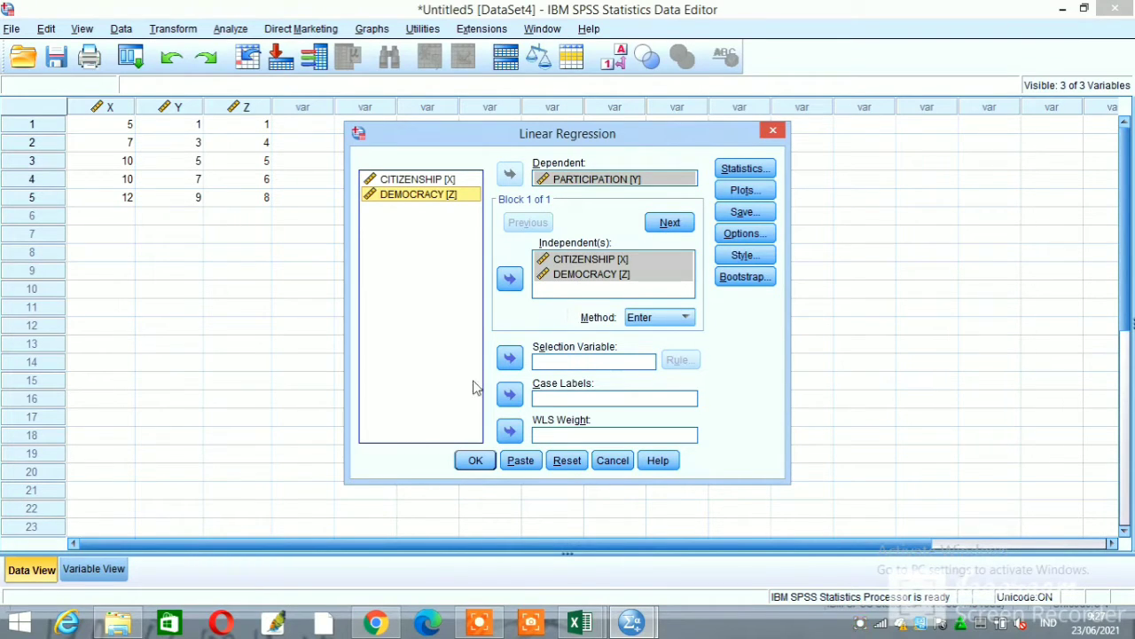
pyautogui.click(474, 460)
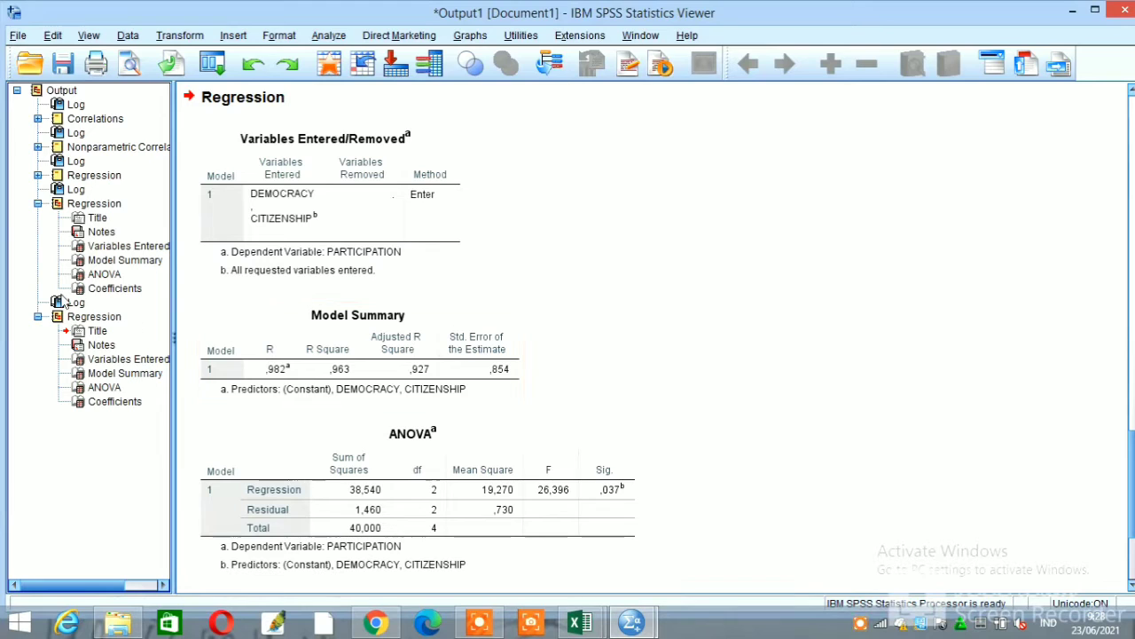
# - Collapse the earlier expanded Regression results in the output outline
pyautogui.click(38, 204)
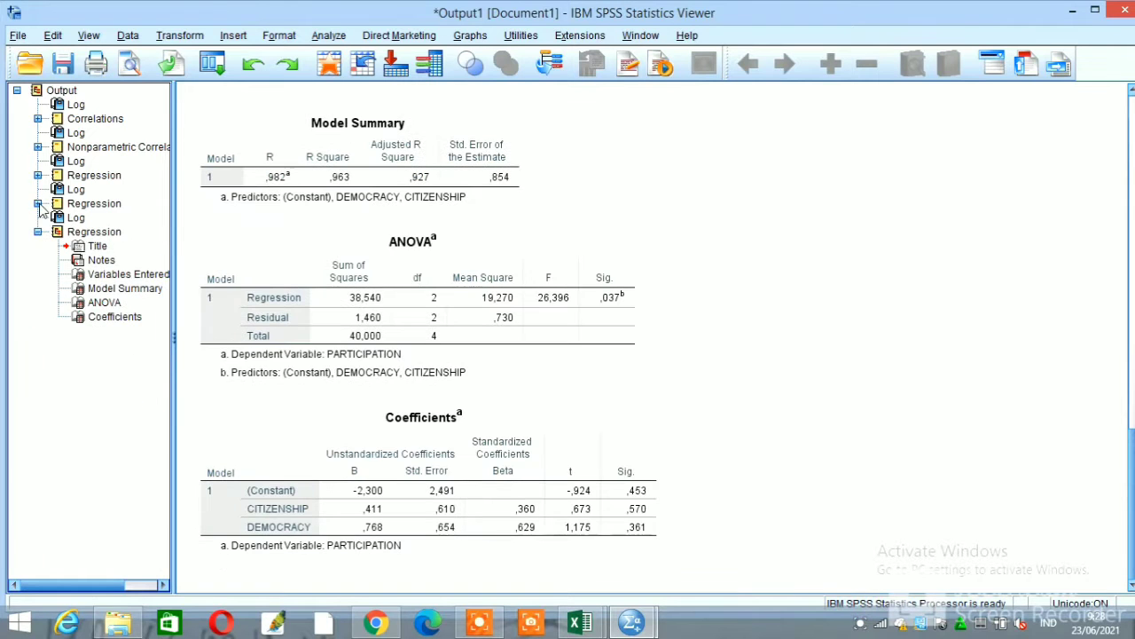